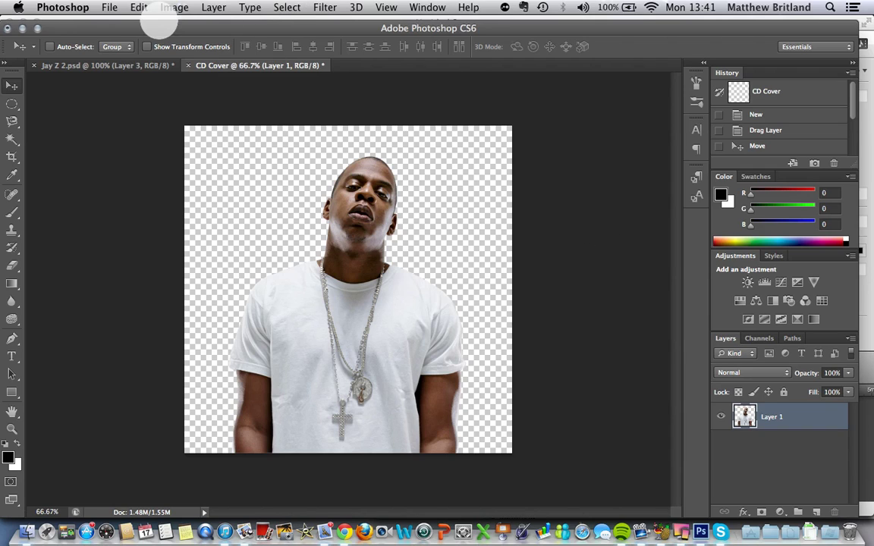
Open new york.jpg and bring the skyline image into the CD Cover document as a new layer.
click(109, 6)
click(126, 37)
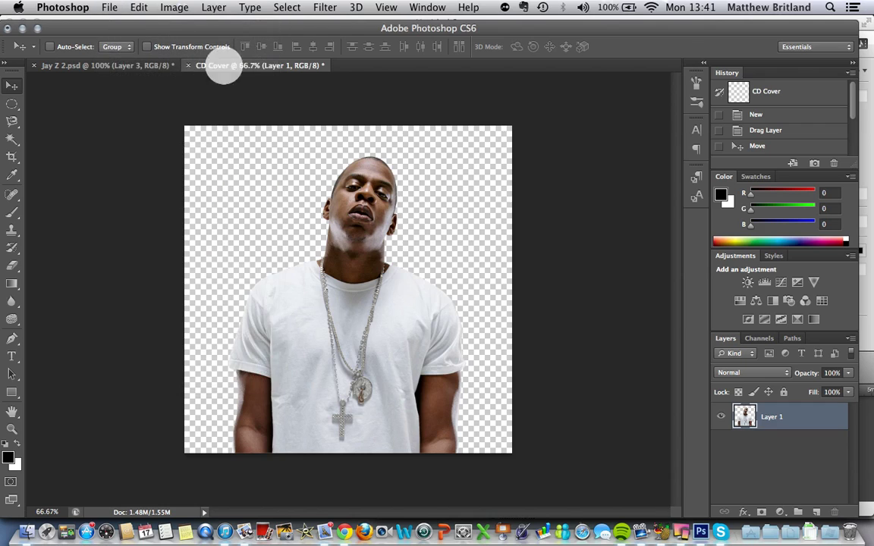
scroll(501, 190, down, 3)
click(502, 230)
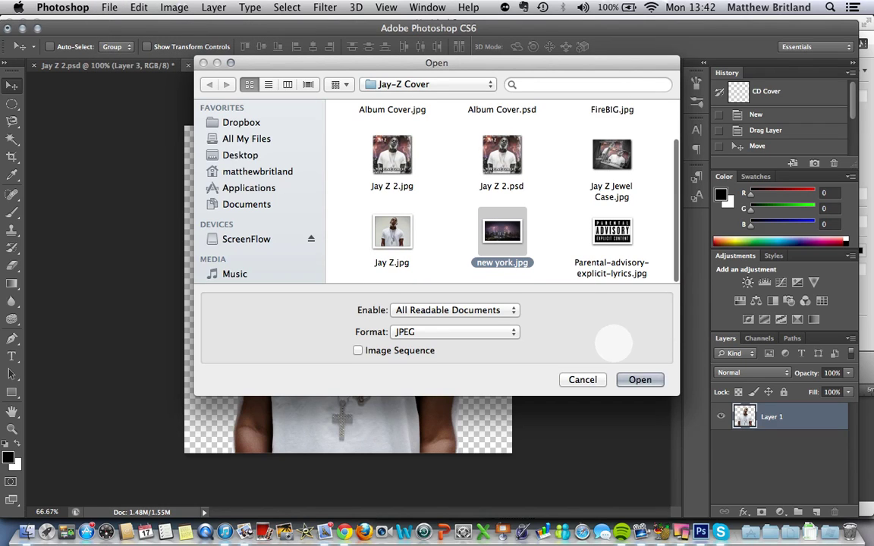
click(640, 379)
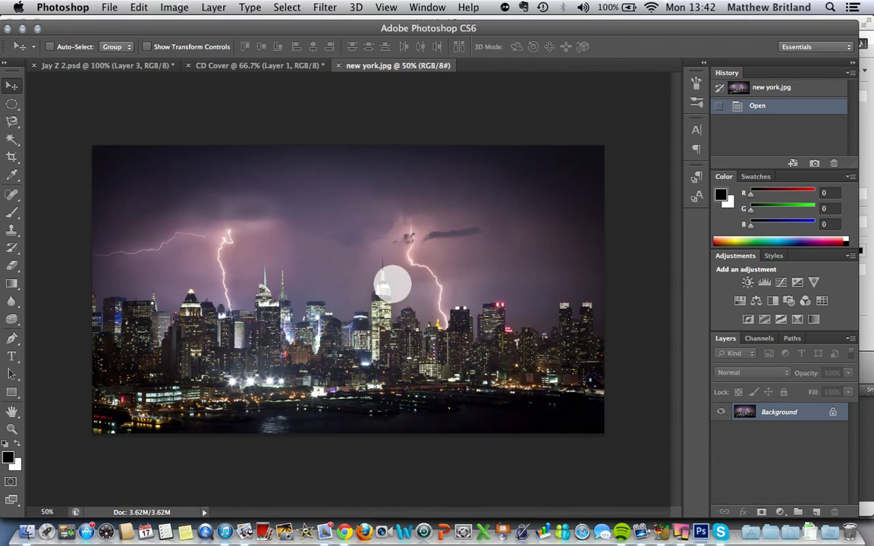
mouse_move(336, 293)
mouse_down()
mouse_move(239, 133)
mouse_move(230, 70)
mouse_move(245, 67)
mouse_move(336, 283)
mouse_move(335, 319)
mouse_move(343, 311)
mouse_up()
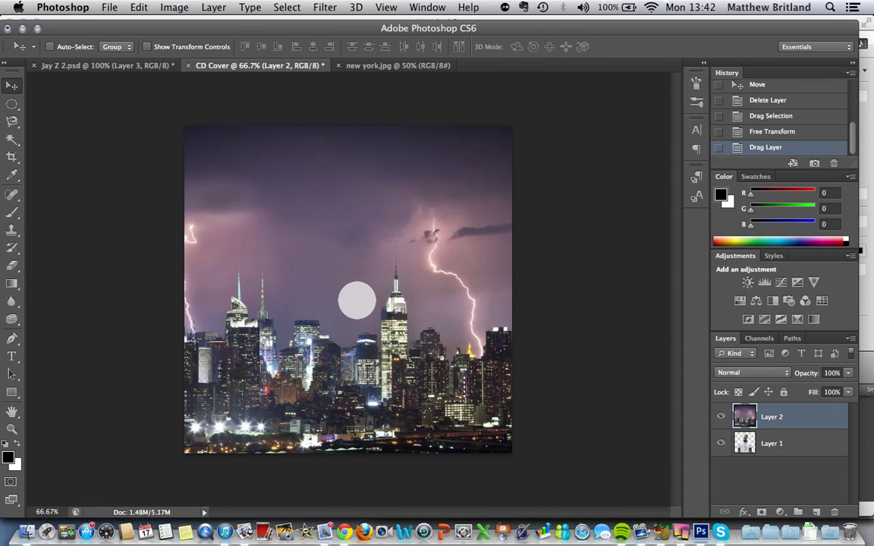
Scale the skyline layer proportionally to about 89% with Free Transform and apply the transformation.
key(super+minus)
key(super+minus)
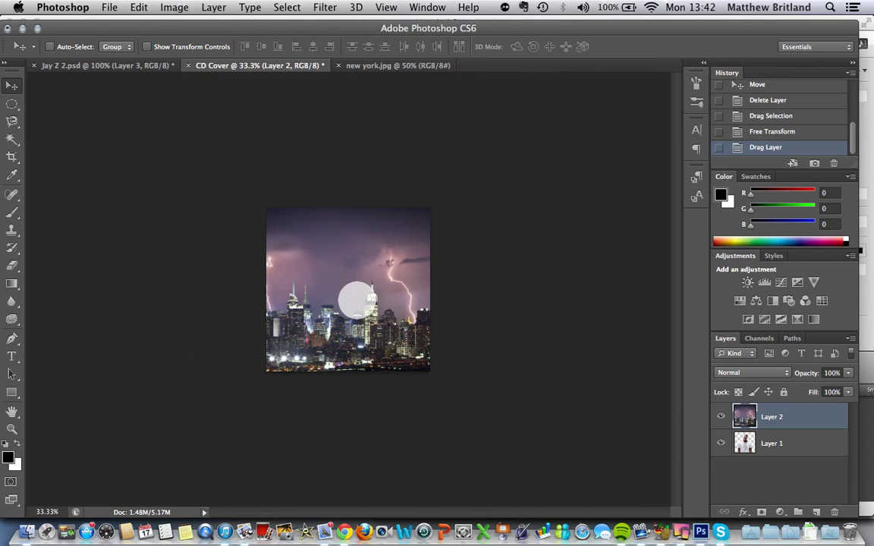
key(super+t)
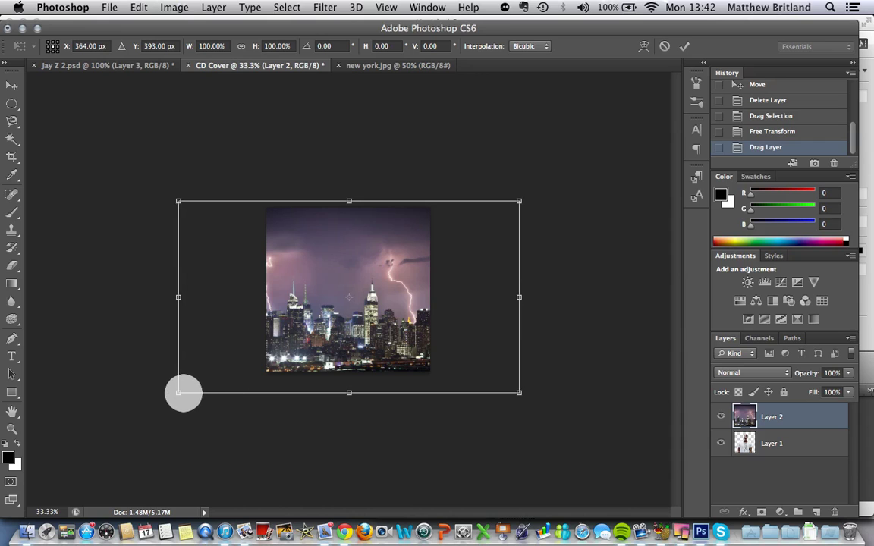
drag(178, 392, 210, 370)
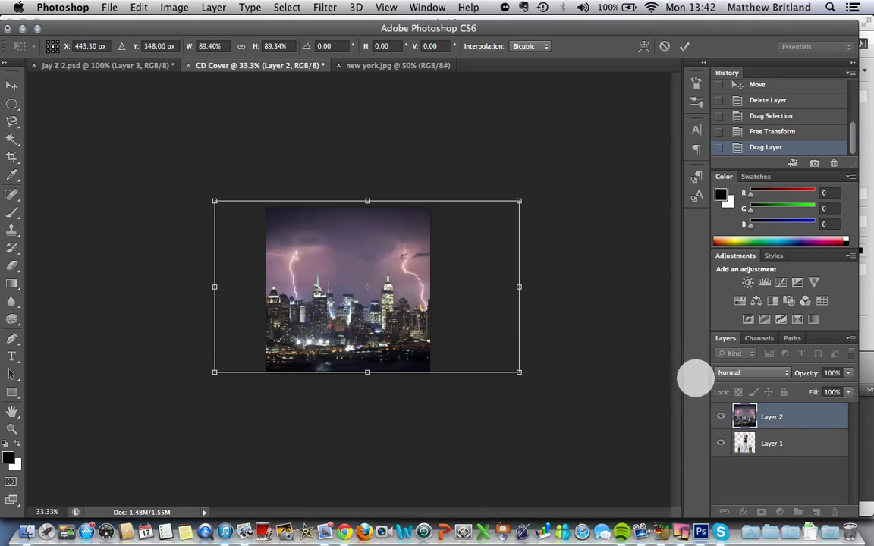
click(11, 85)
click(552, 199)
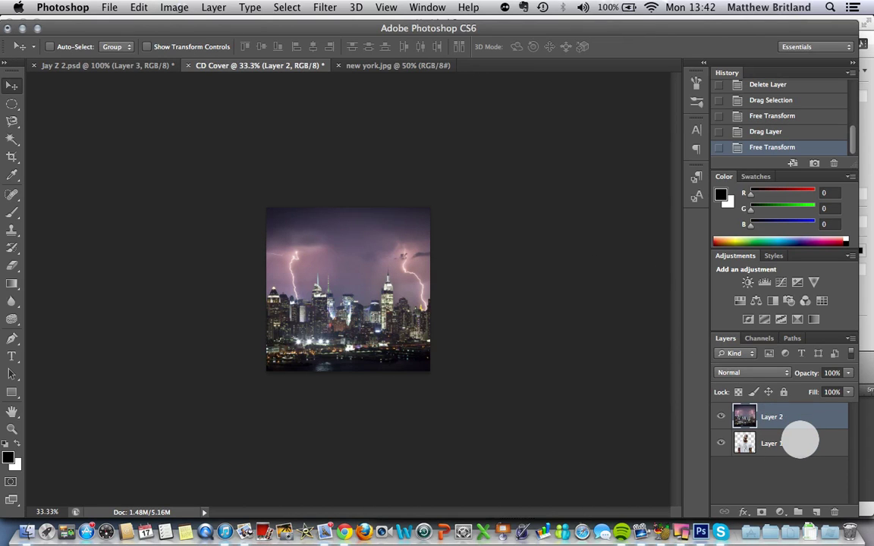
Place the skyline layer beneath the rapper's cut-out layer and adjust its position so the lightning frames the figure.
click(797, 441)
drag(781, 420, 782, 454)
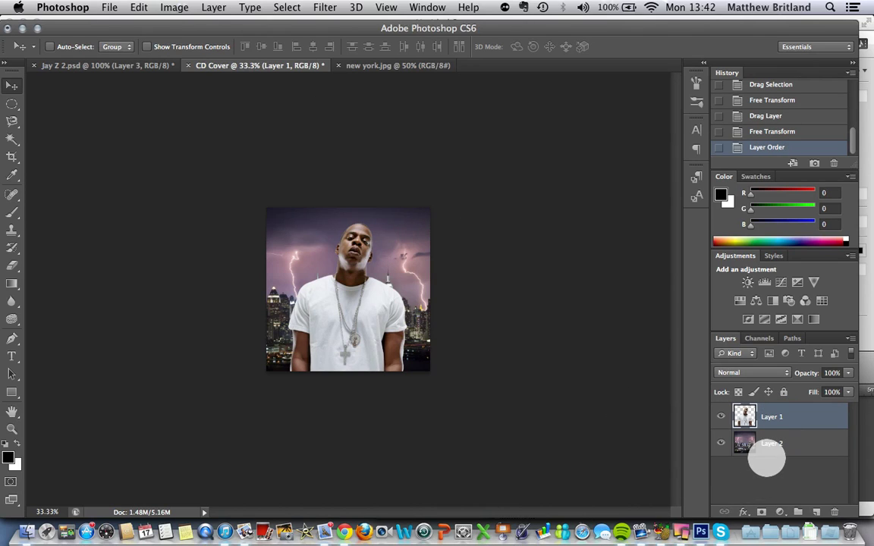
click(767, 447)
drag(422, 263, 424, 264)
key(super+equal)
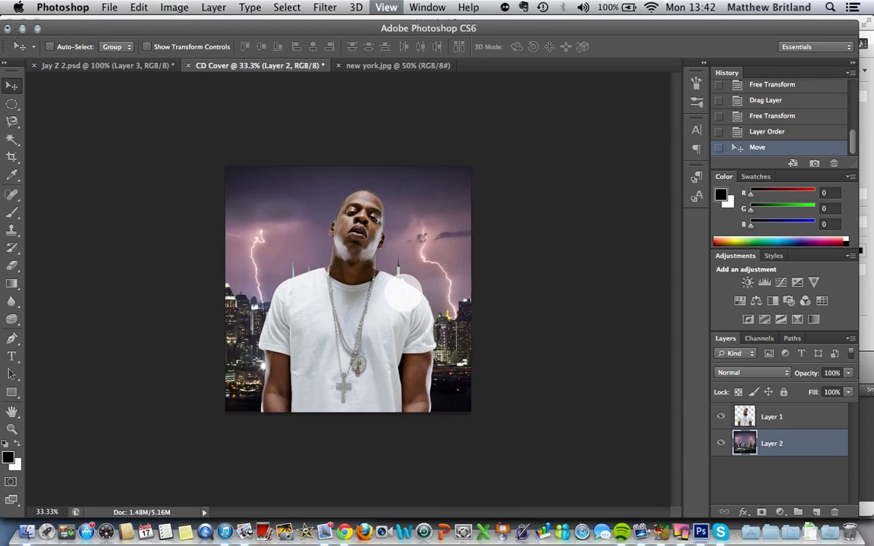
key(super+equal)
key(super+minus)
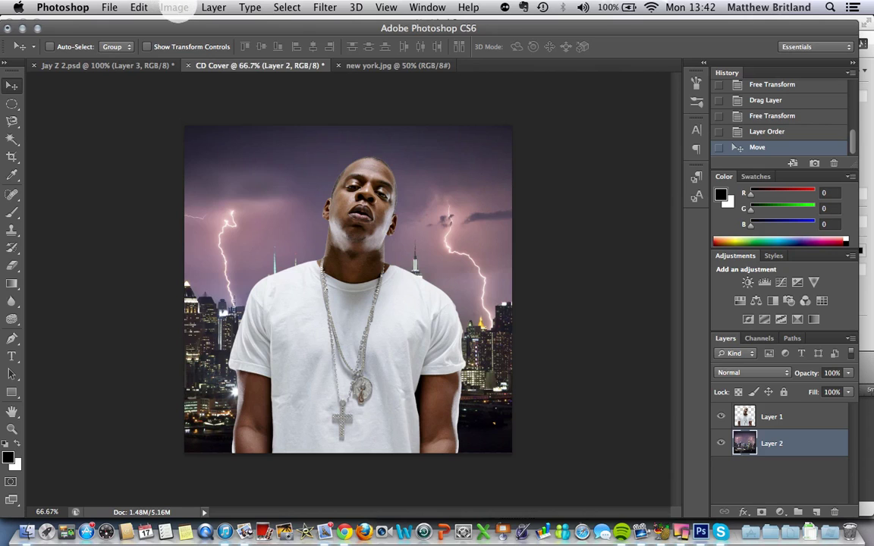
Darken the skyline layer with a Curves adjustment, pulling the midtones down to input 136, output 85.
click(174, 8)
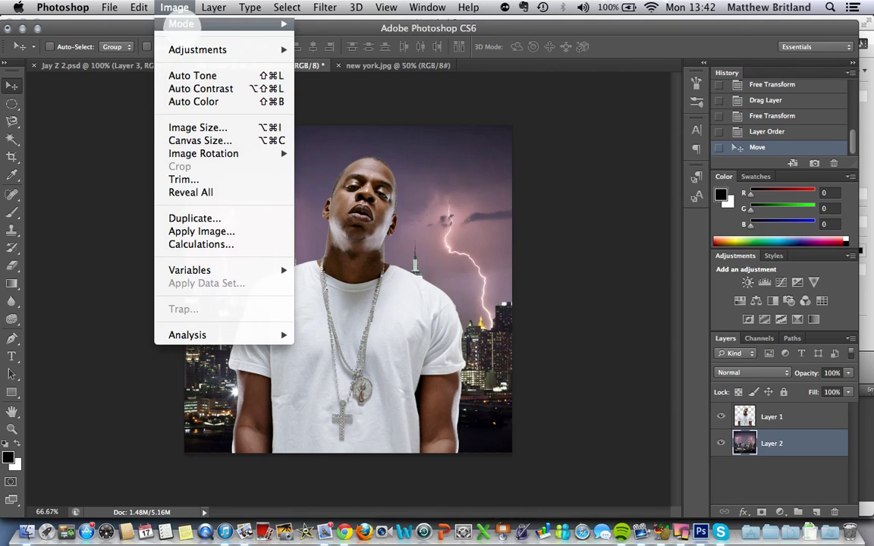
mouse_move(171, 49)
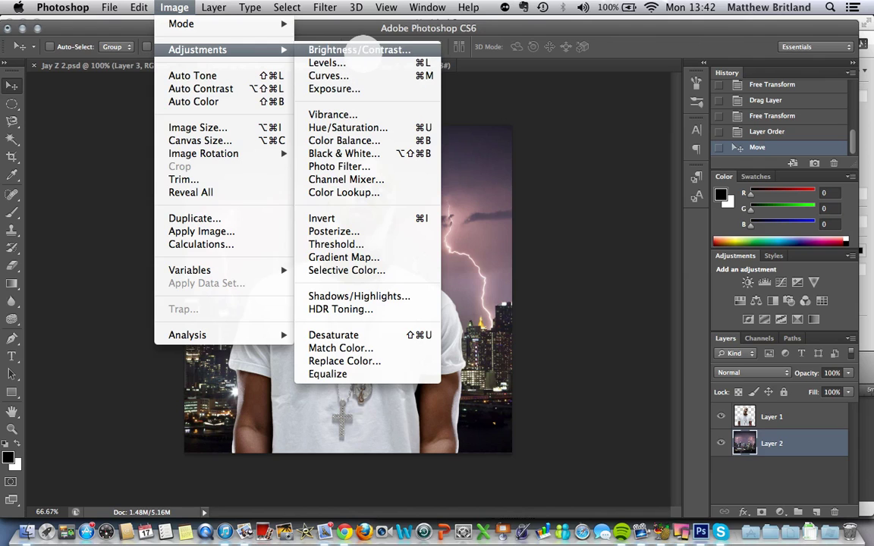
click(370, 75)
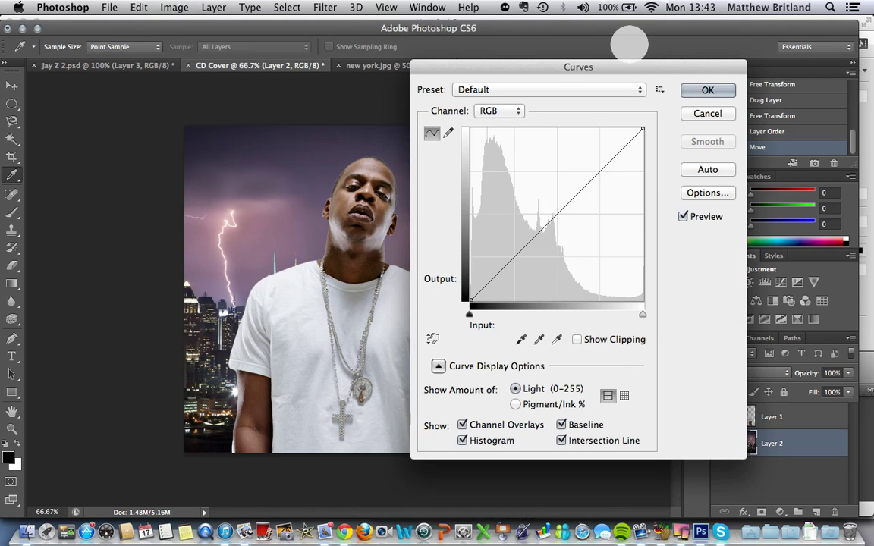
drag(625, 61, 716, 62)
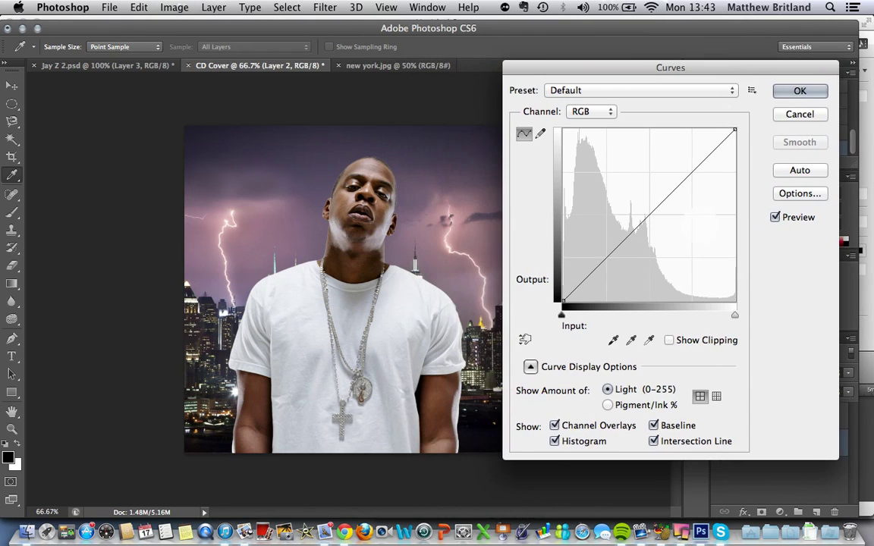
drag(653, 212, 667, 234)
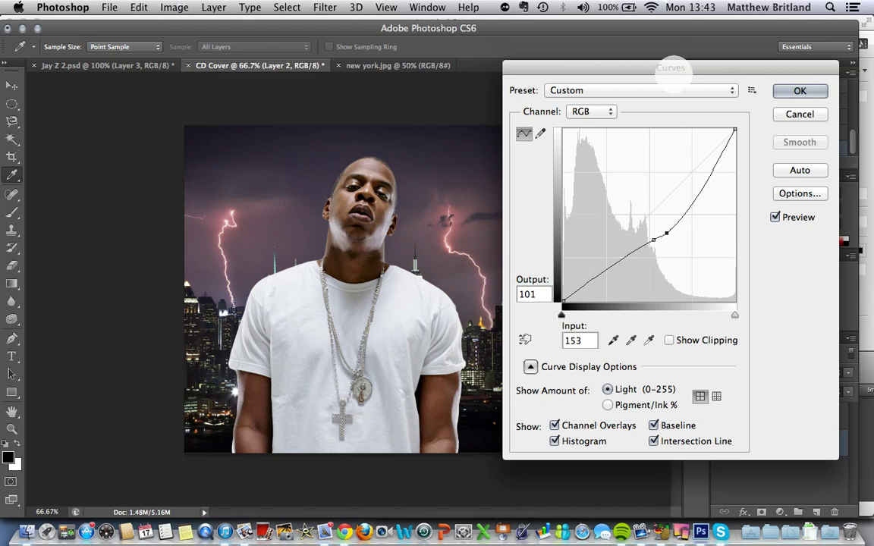
drag(671, 67, 611, 84)
drag(606, 249, 595, 259)
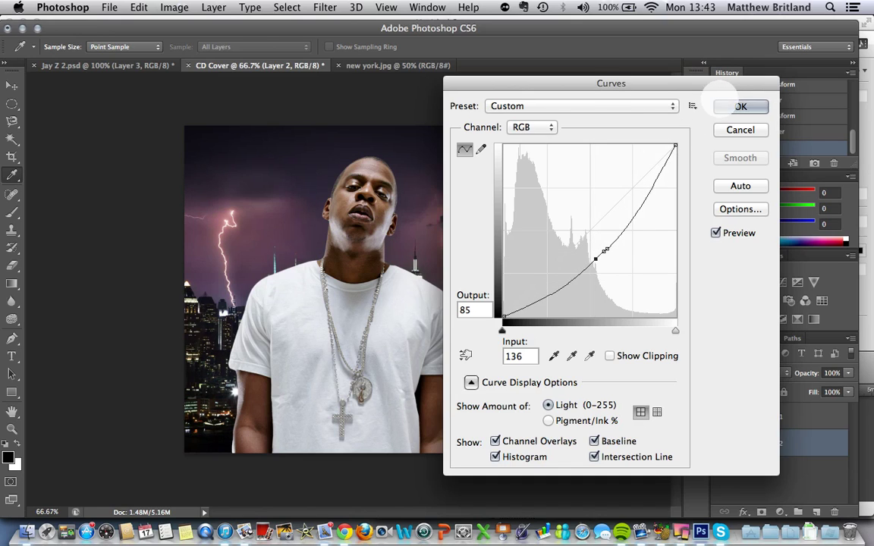
click(740, 106)
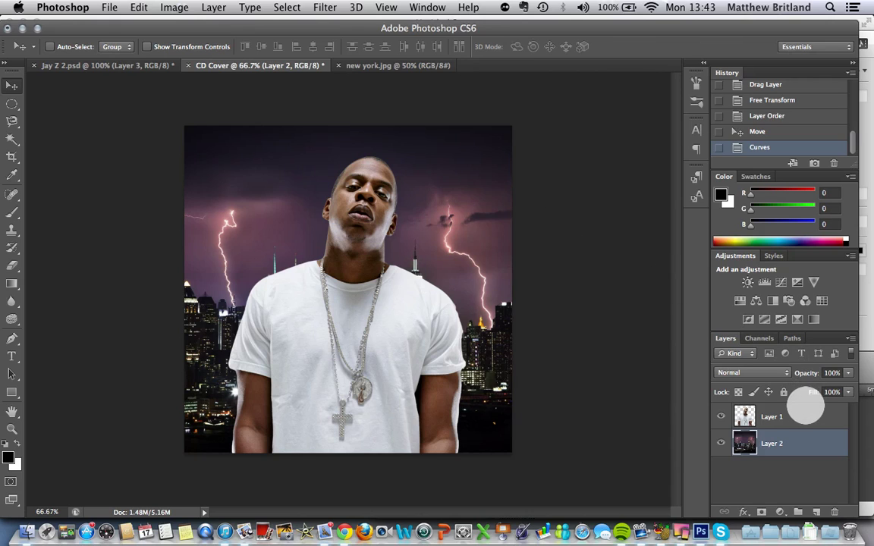
Convert the rapper's layer to black and white using the Default preset of the Black & White adjustment.
click(805, 417)
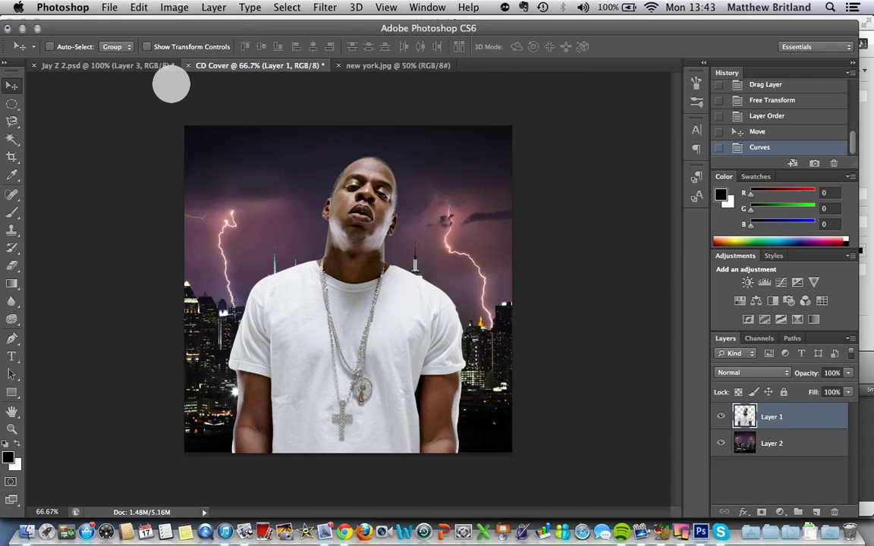
click(173, 7)
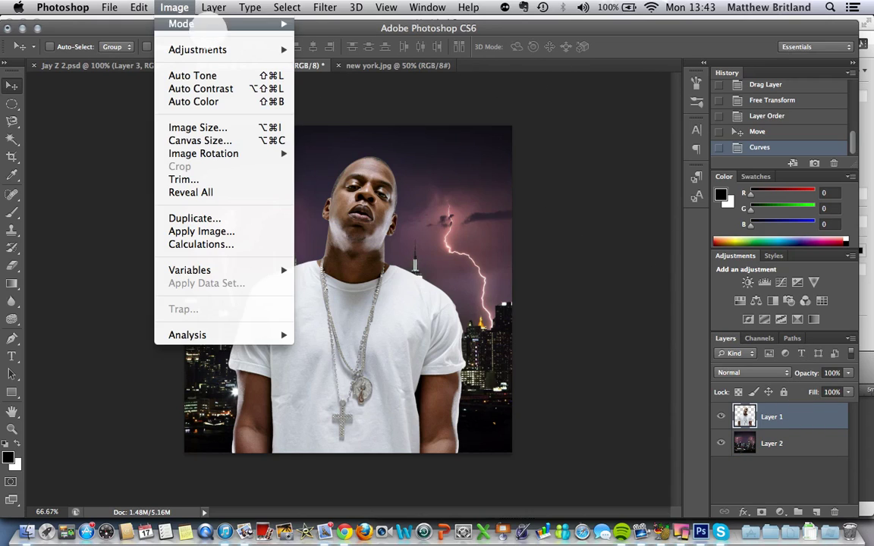
mouse_move(226, 48)
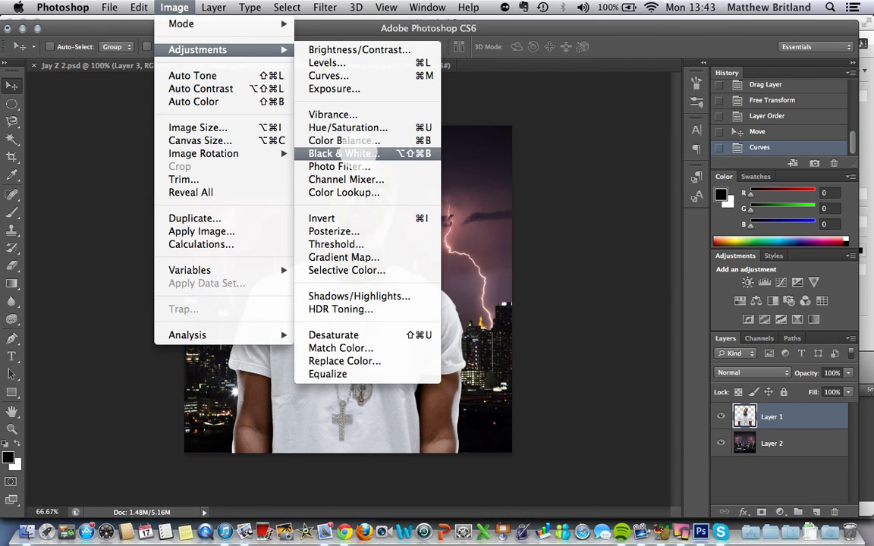
click(343, 154)
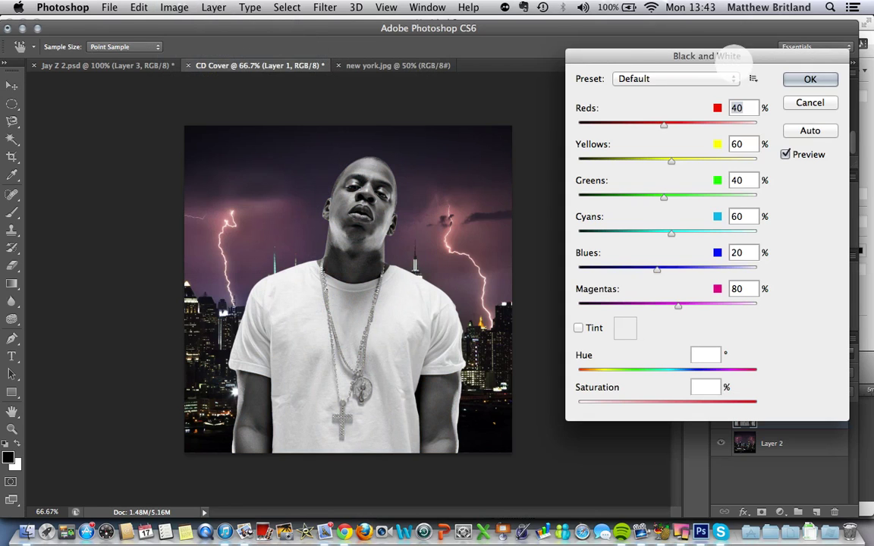
click(811, 79)
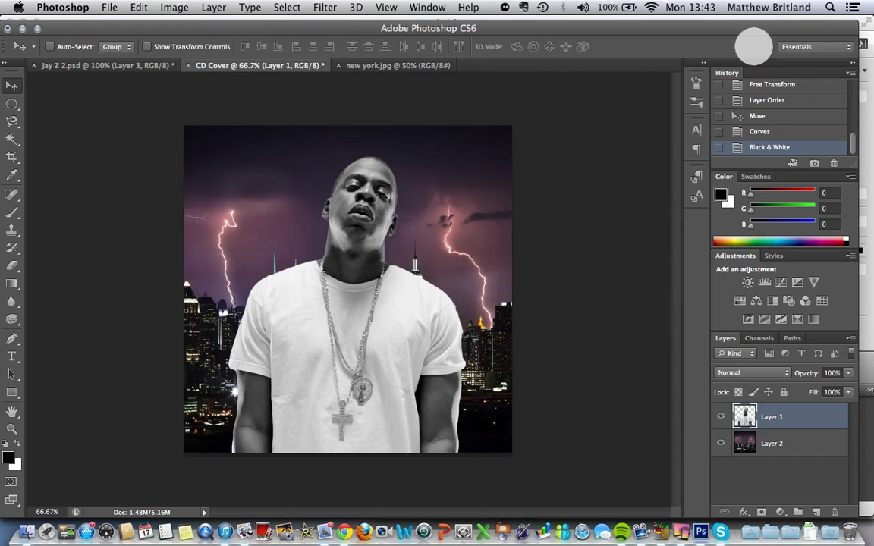
Increase the contrast of the rapper's layer with a Brightness/Contrast adjustment, leaving brightness at 0.
click(173, 7)
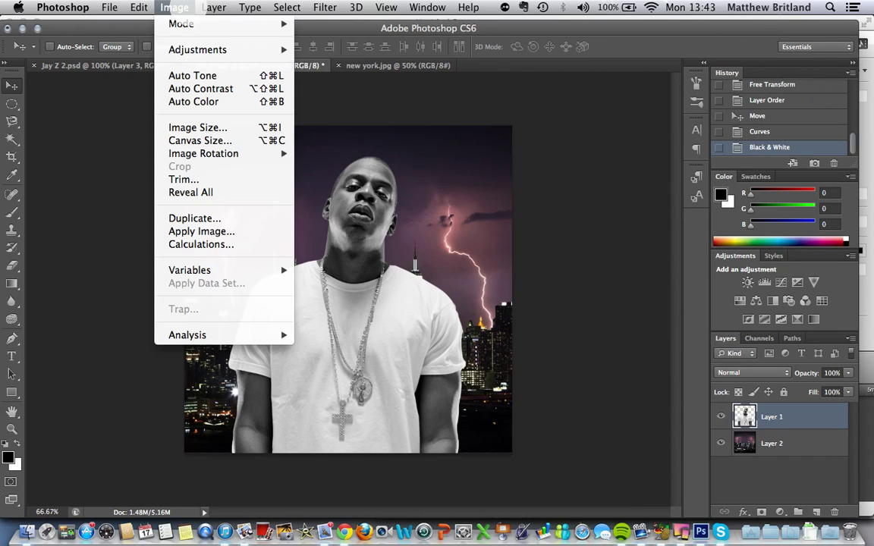
mouse_move(227, 49)
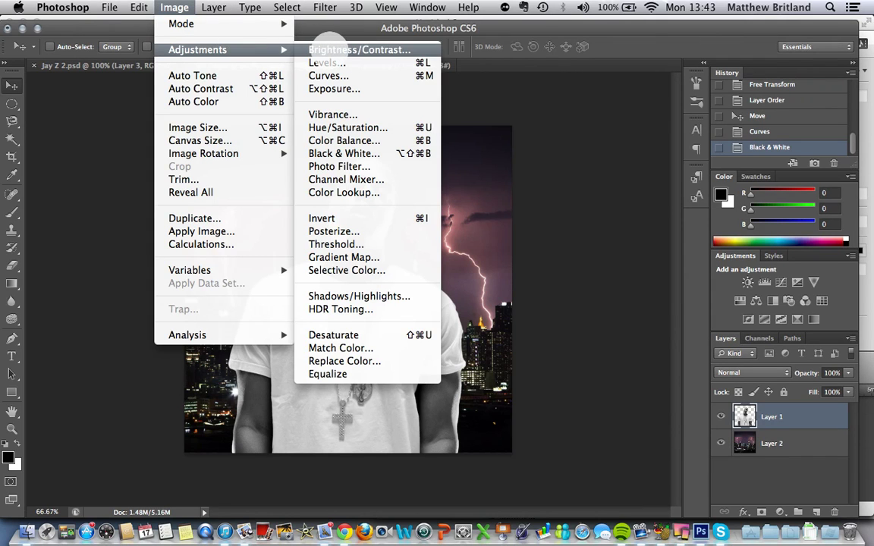
click(330, 50)
drag(604, 164, 615, 164)
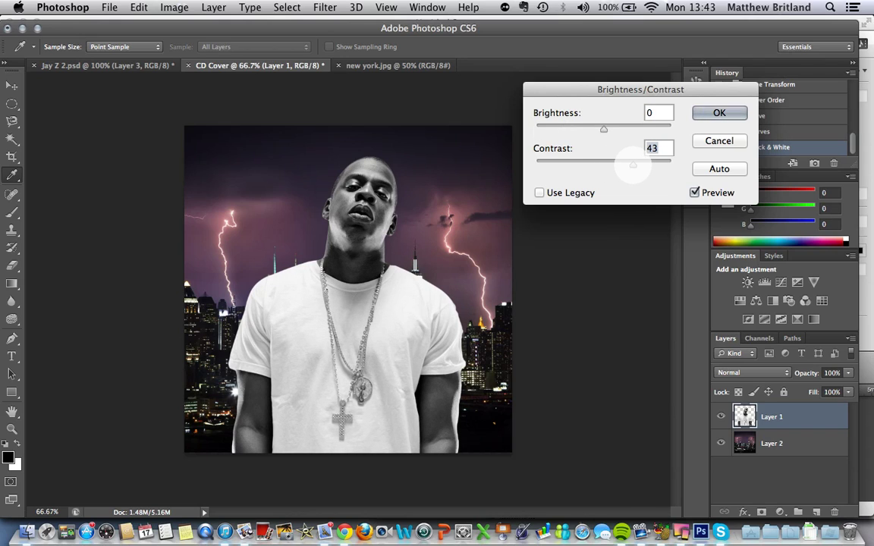
click(719, 110)
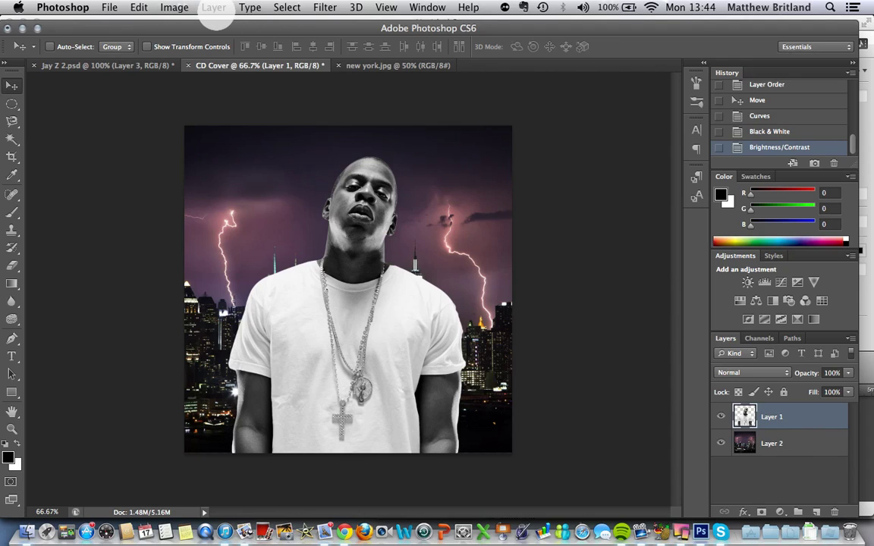
Add an Outer Glow effect to the rapper's layer through its blending options and open the glow's settings.
click(214, 8)
mouse_move(300, 88)
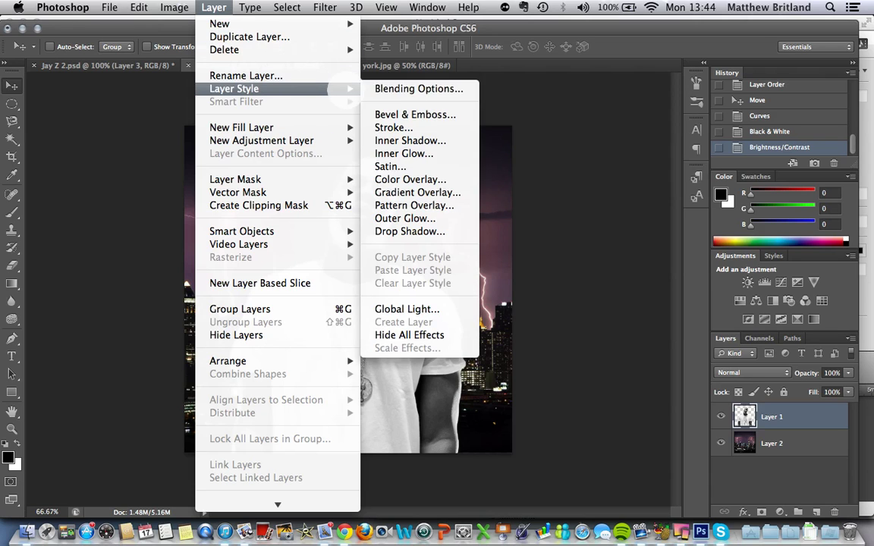
click(387, 86)
drag(523, 75, 572, 49)
click(499, 148)
click(501, 148)
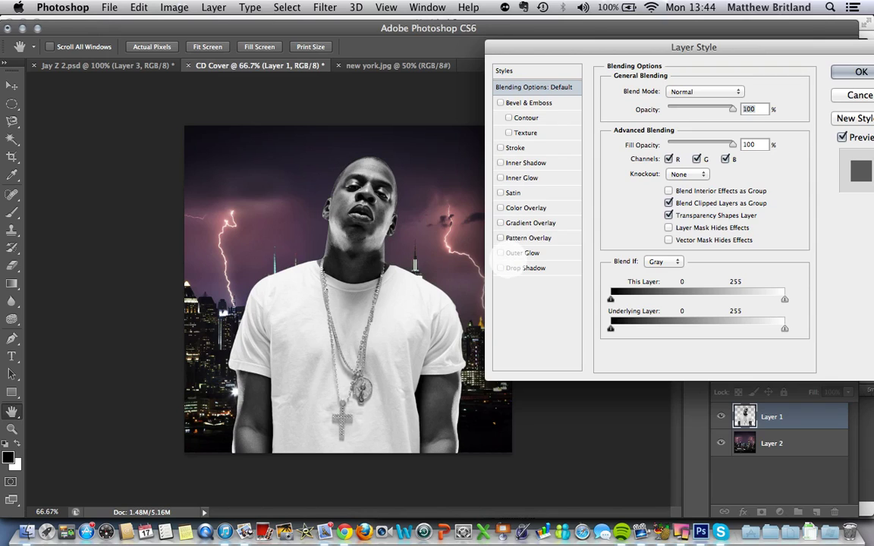
click(501, 253)
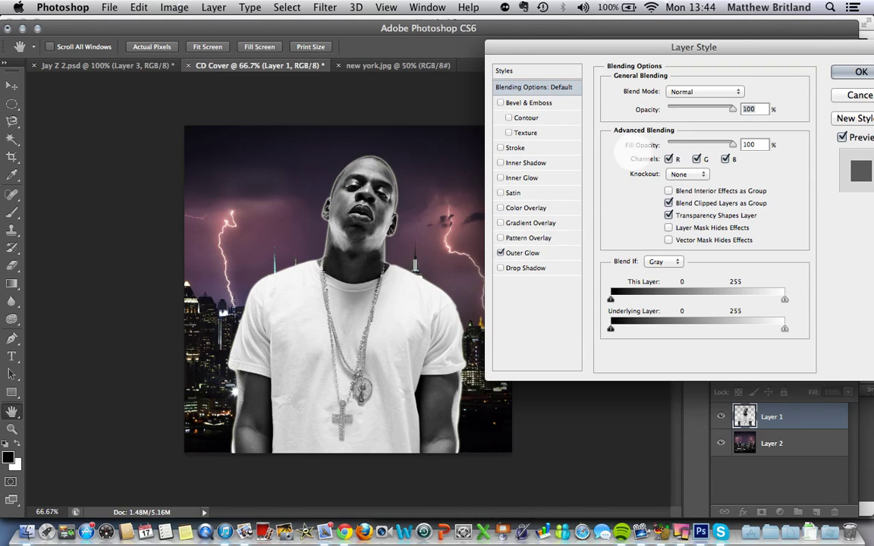
click(552, 254)
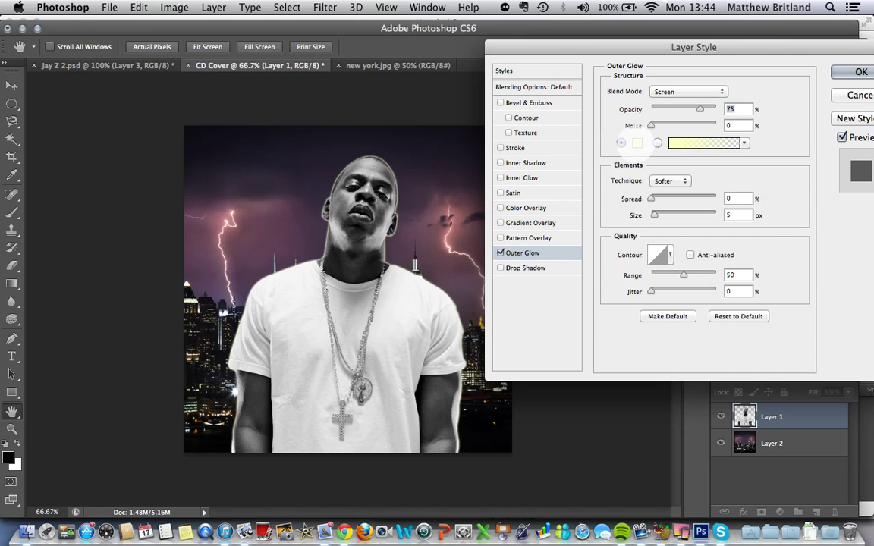
Set the outer glow's colour to near-white fdfdfd, with a spread of 14% and a size of 7 px.
click(636, 142)
drag(488, 133, 465, 131)
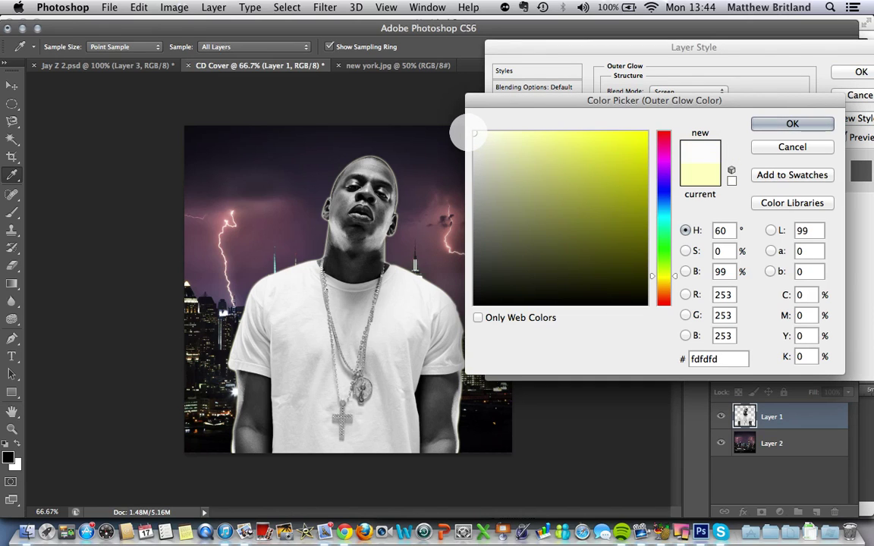
click(793, 123)
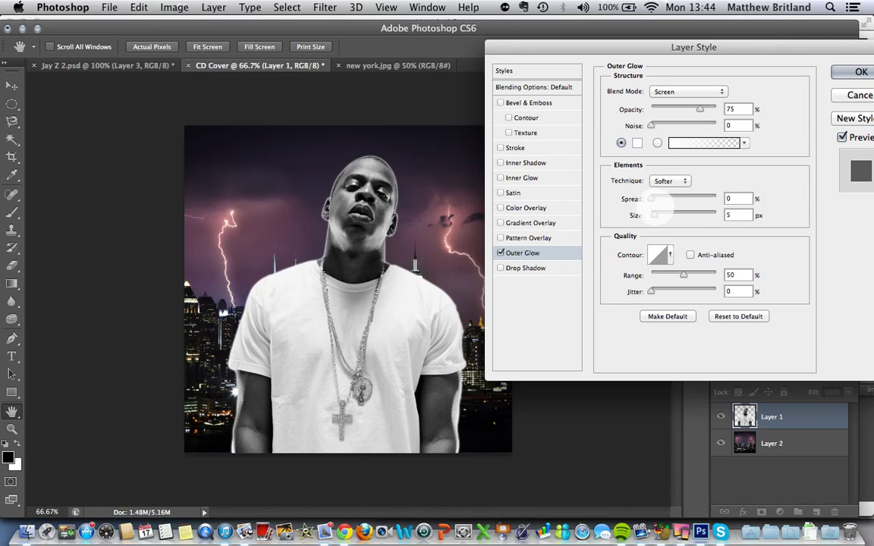
drag(654, 199, 667, 197)
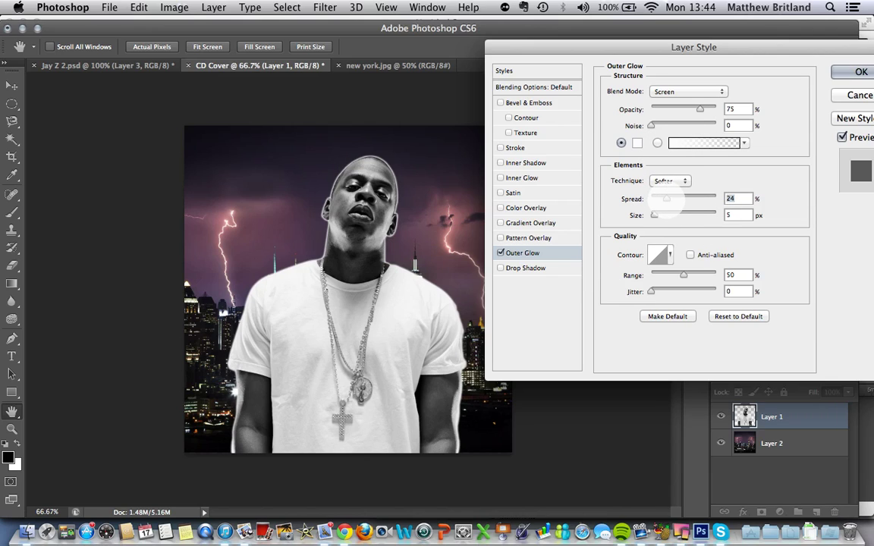
mouse_move(659, 215)
mouse_down()
mouse_move(669, 215)
mouse_move(656, 214)
mouse_up()
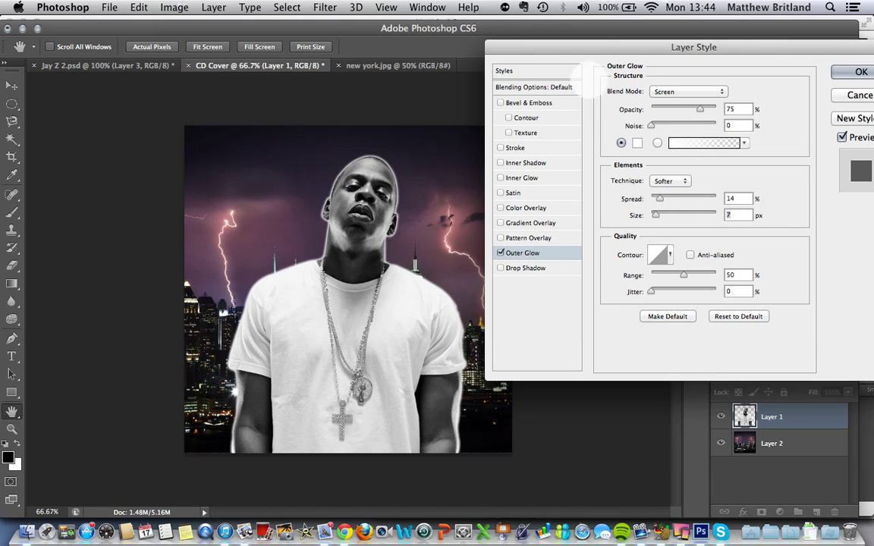
Apply the outer glow settings to the rapper's layer.
drag(611, 47, 531, 80)
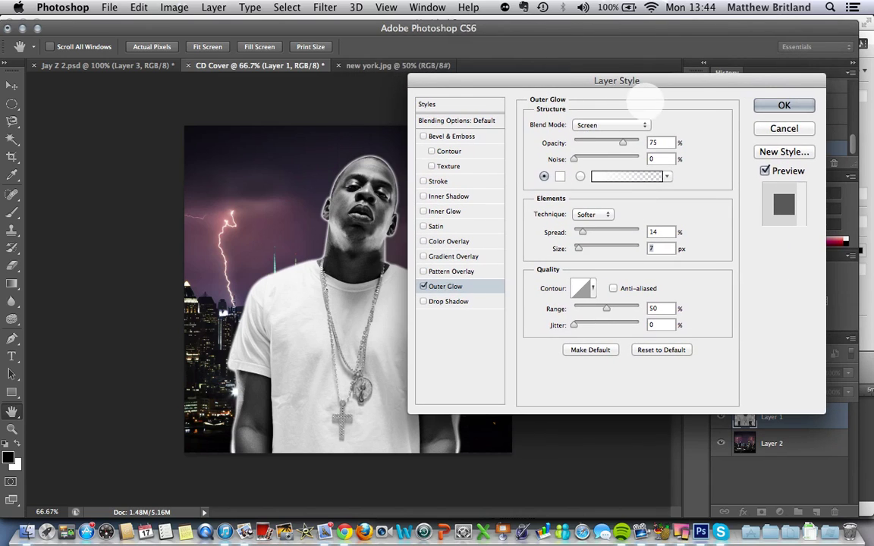
click(770, 105)
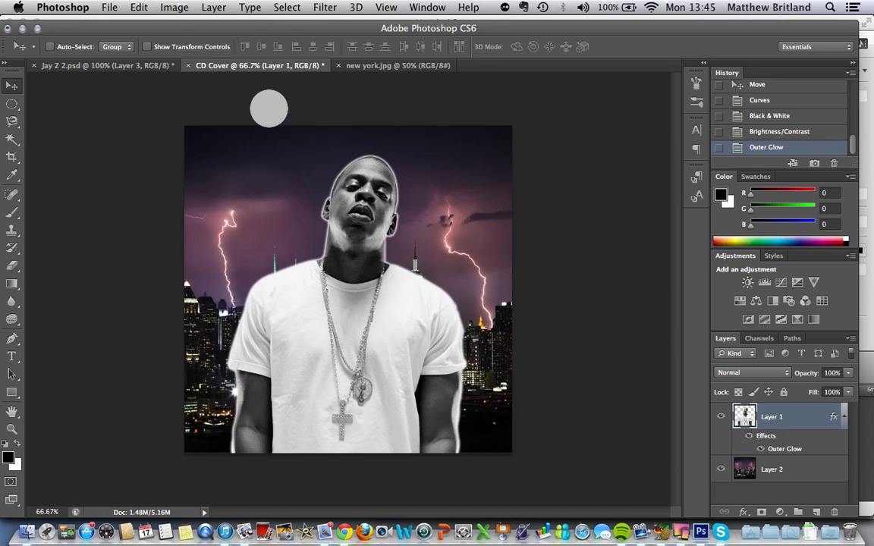
Open FireBIG.jpg from the Jay-Z Cover folder and bring the fire image into the CD Cover document as a new layer.
click(111, 7)
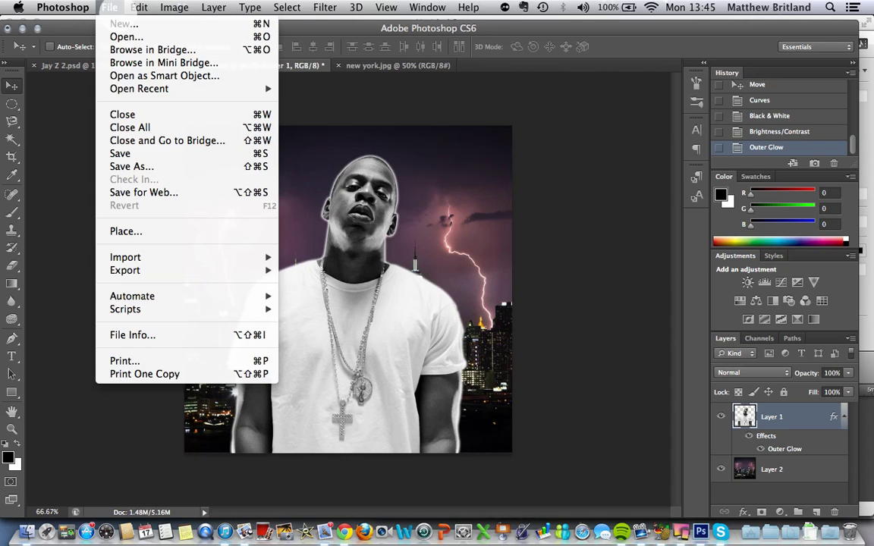
click(126, 37)
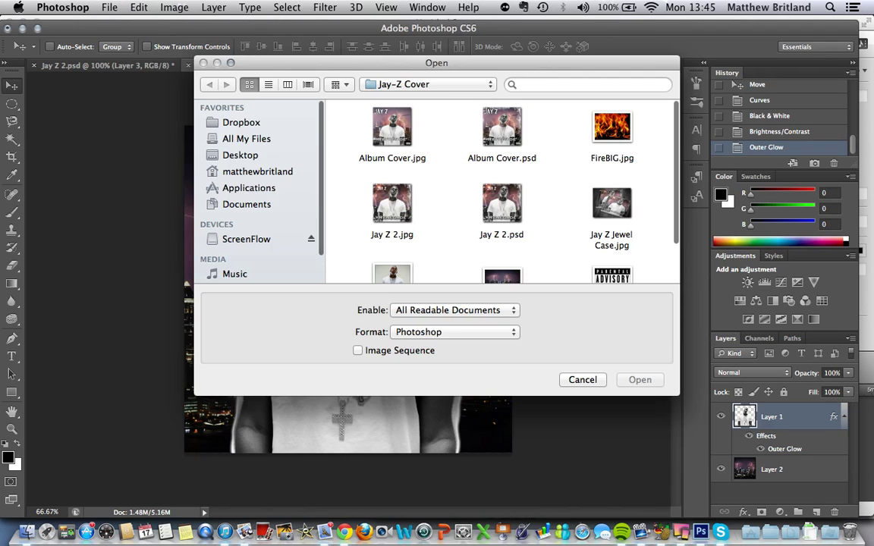
click(613, 129)
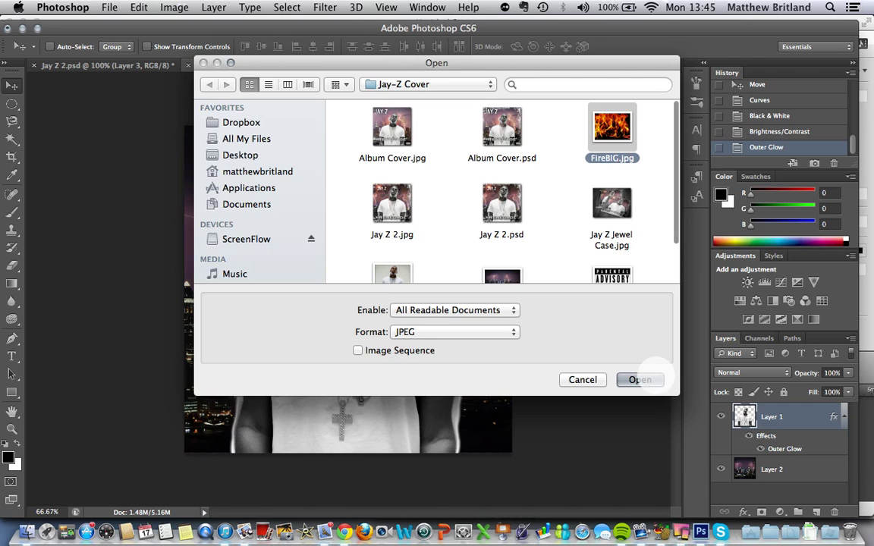
click(640, 380)
drag(455, 251, 439, 308)
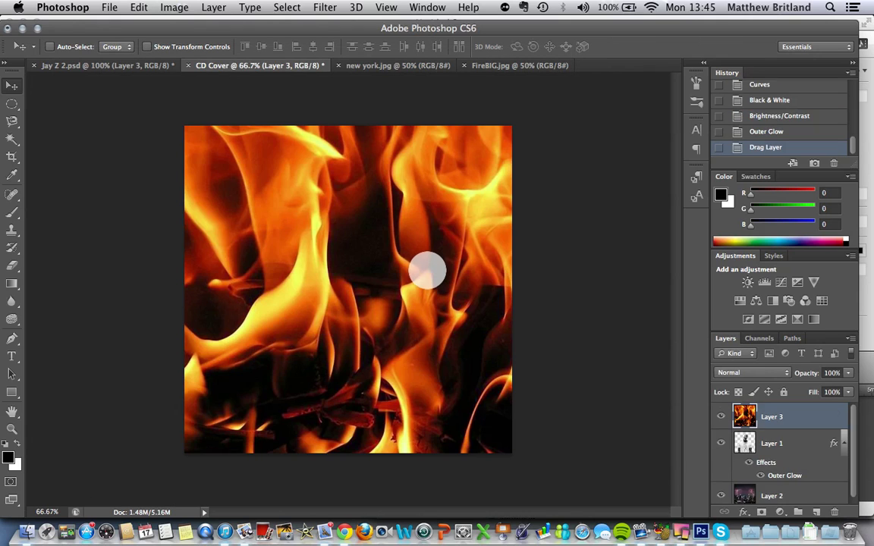
Scale the fire layer down to about 63% so it just covers the whole canvas, and apply the transformation.
key(super+minus)
key(super+minus)
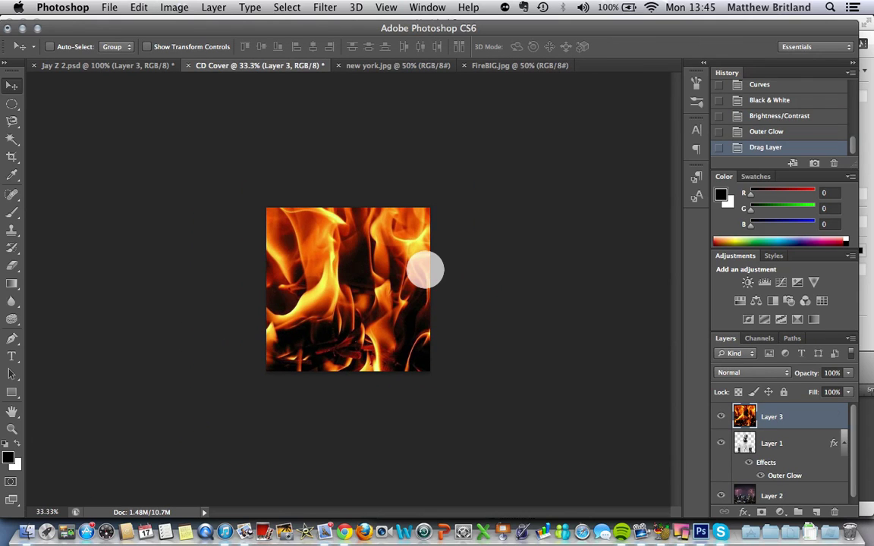
key(super+t)
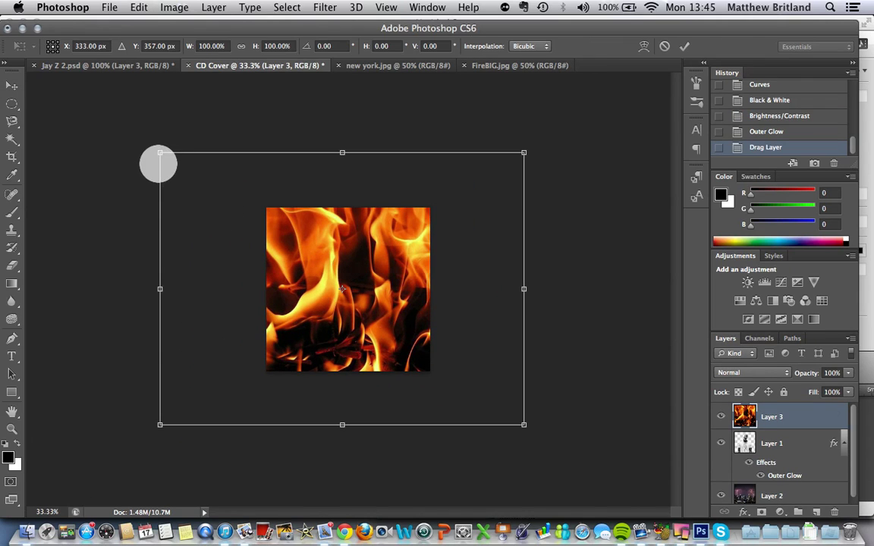
drag(159, 153, 233, 208)
drag(523, 424, 463, 378)
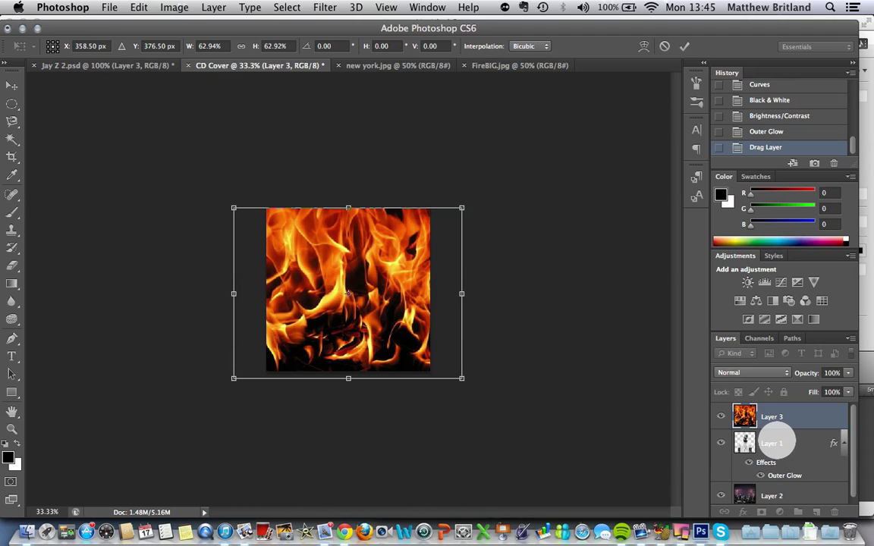
click(12, 85)
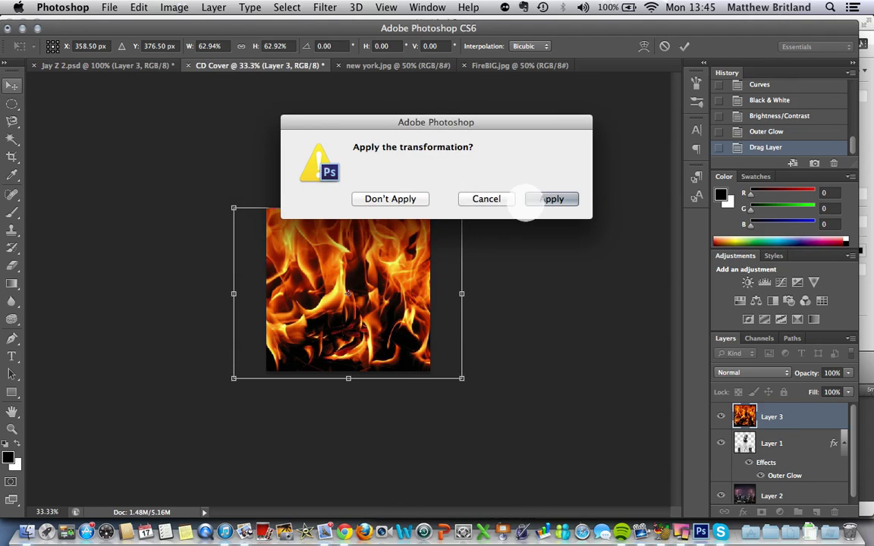
click(536, 200)
Move the rapper's layer above the fire layer and make the fire layer active.
click(783, 445)
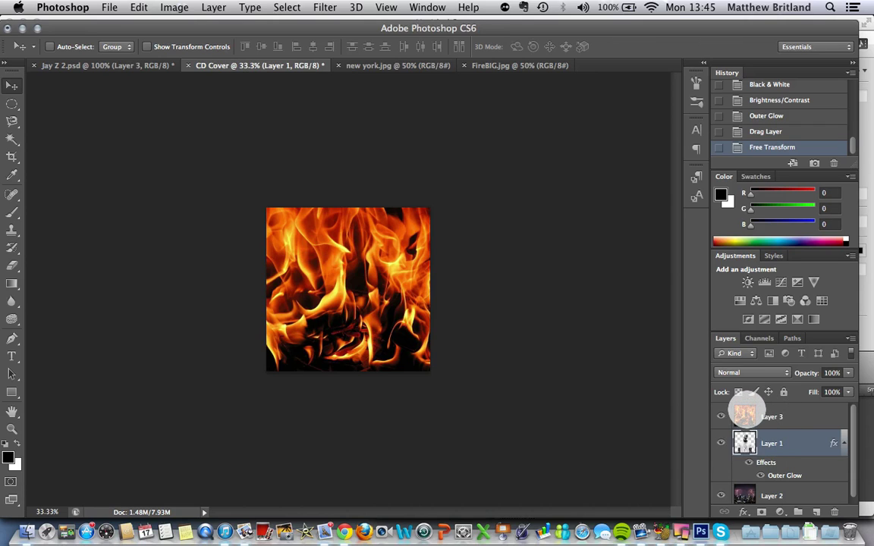
drag(796, 445, 790, 406)
click(795, 470)
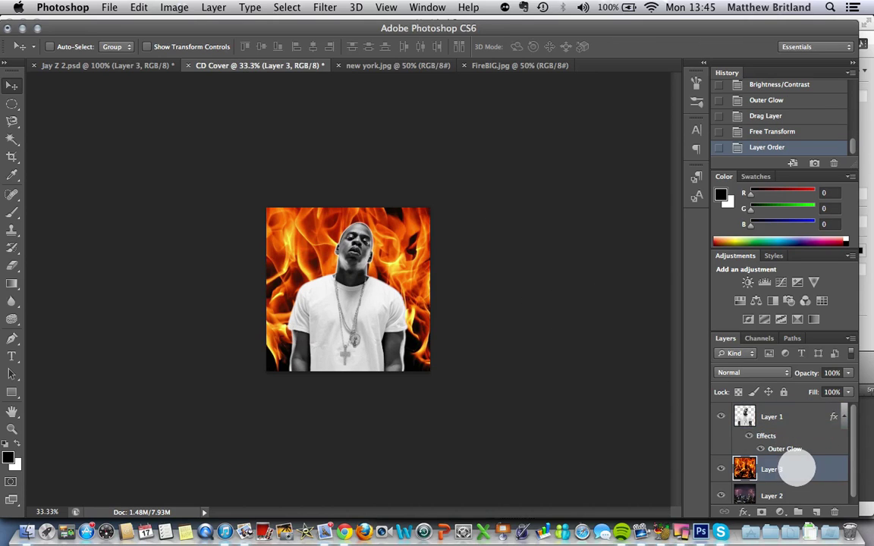
Try the Screen blend mode on the fire layer.
click(782, 372)
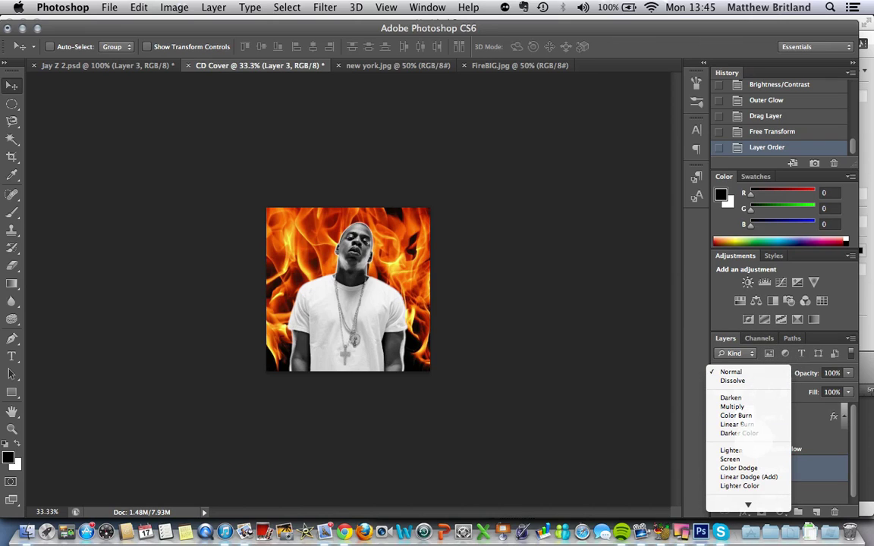
click(747, 460)
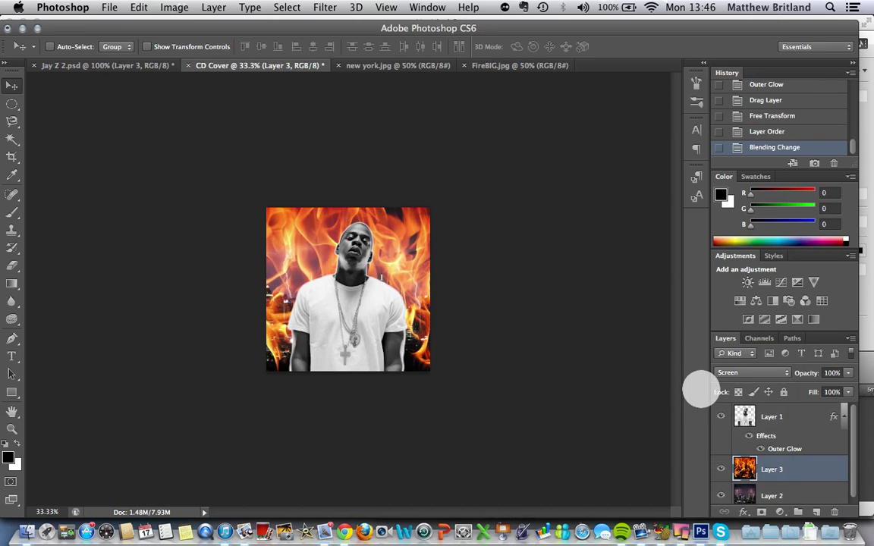
Set the fire layer's blend mode to Overlay so the flames blend into the skyline.
key(super+plus)
key(super+plus)
key(super+plus)
key(super+minus)
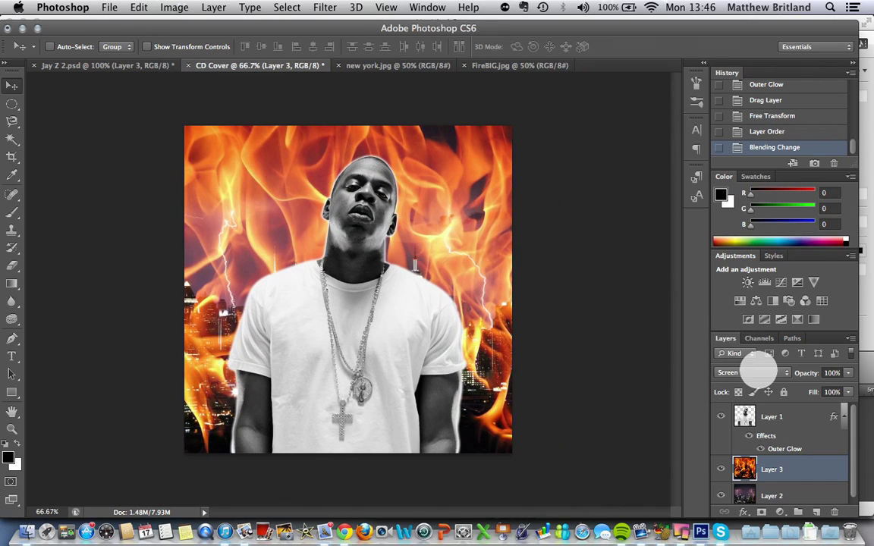
click(753, 373)
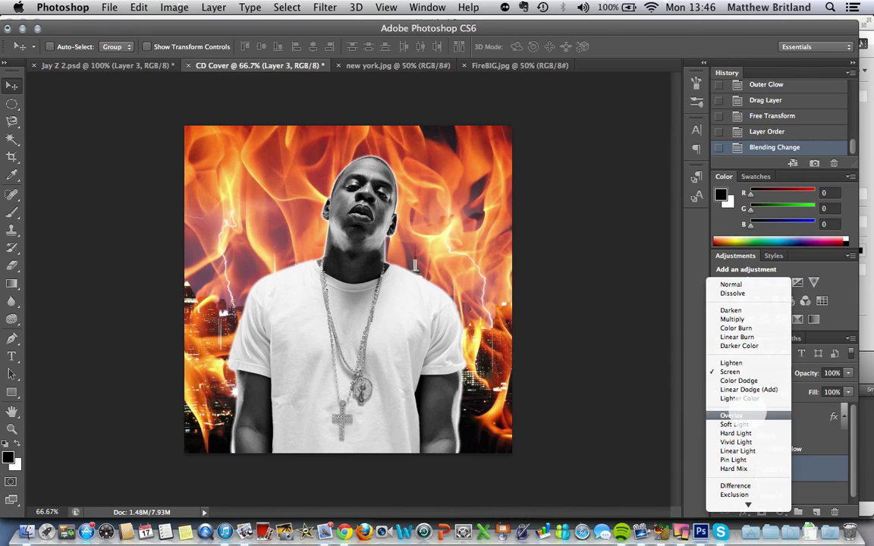
click(730, 416)
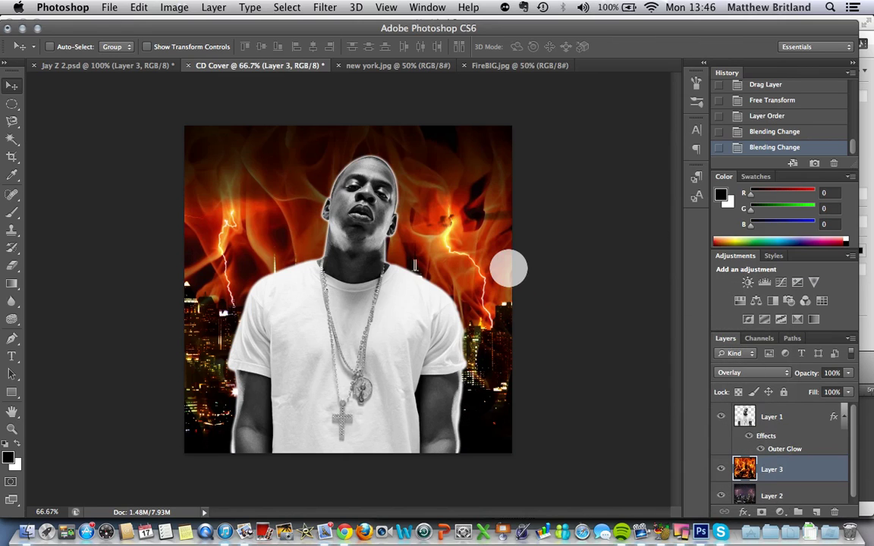
Shift the fire layer upward and slightly left behind the rapper, and lower its opacity to 72%.
drag(472, 271, 426, 188)
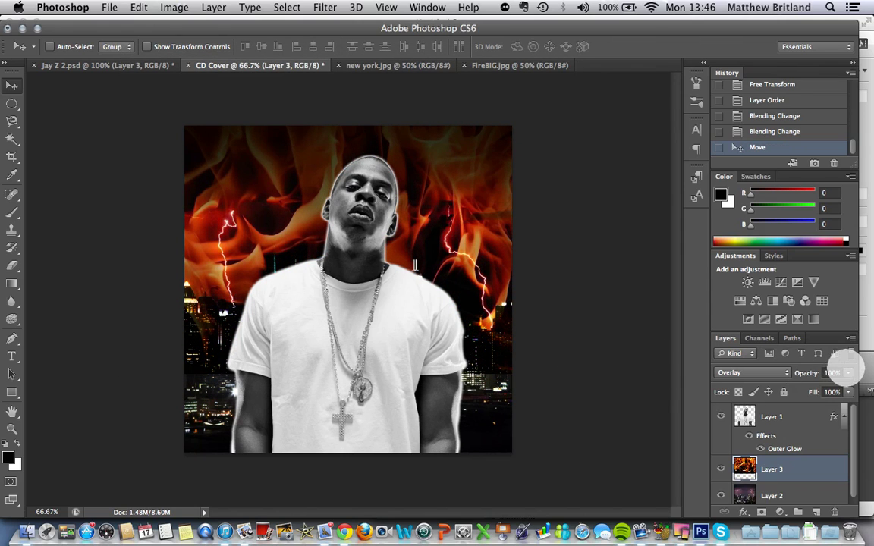
drag(839, 386, 833, 389)
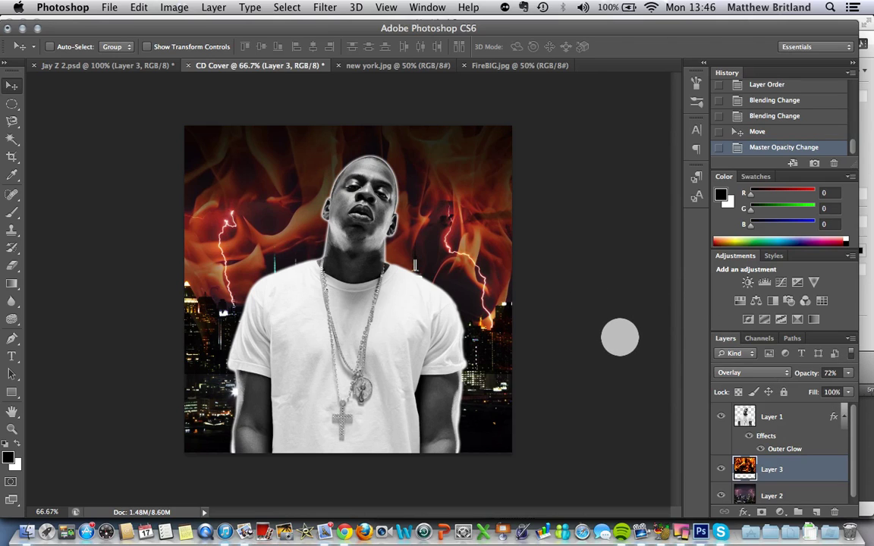